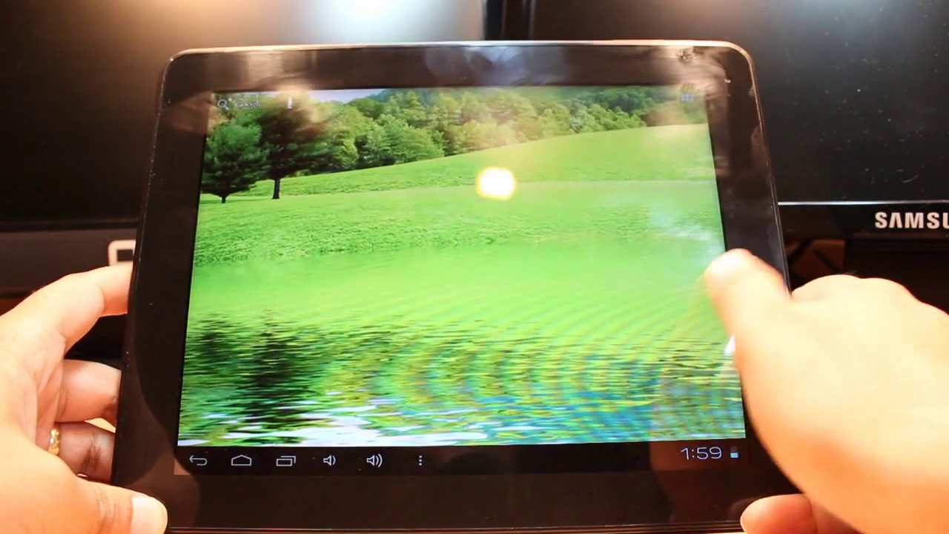
{"action": "left_click", "coordinate": [694, 92]}
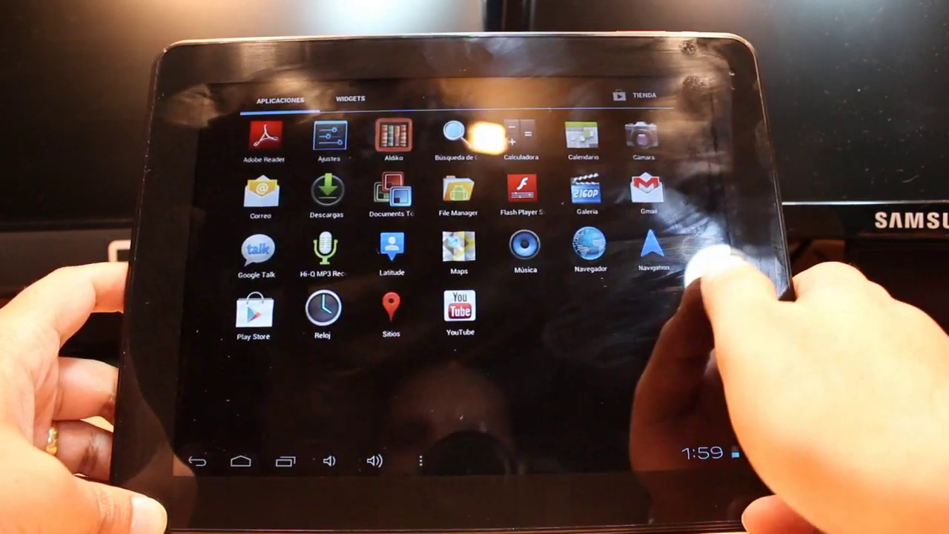